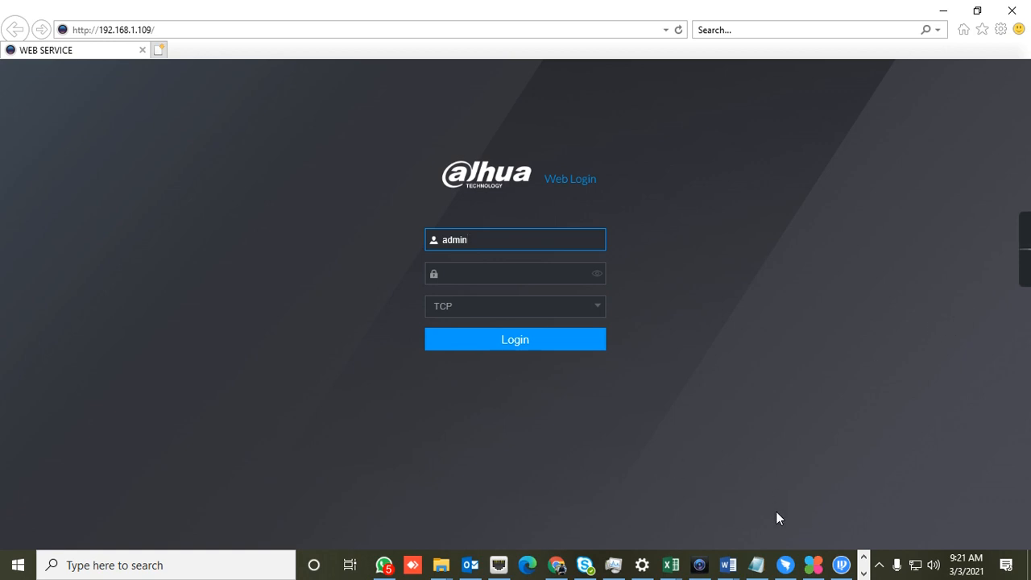
Switch to ConfigTool and examine the status, model and IP address of the devices on the network
click(785, 563)
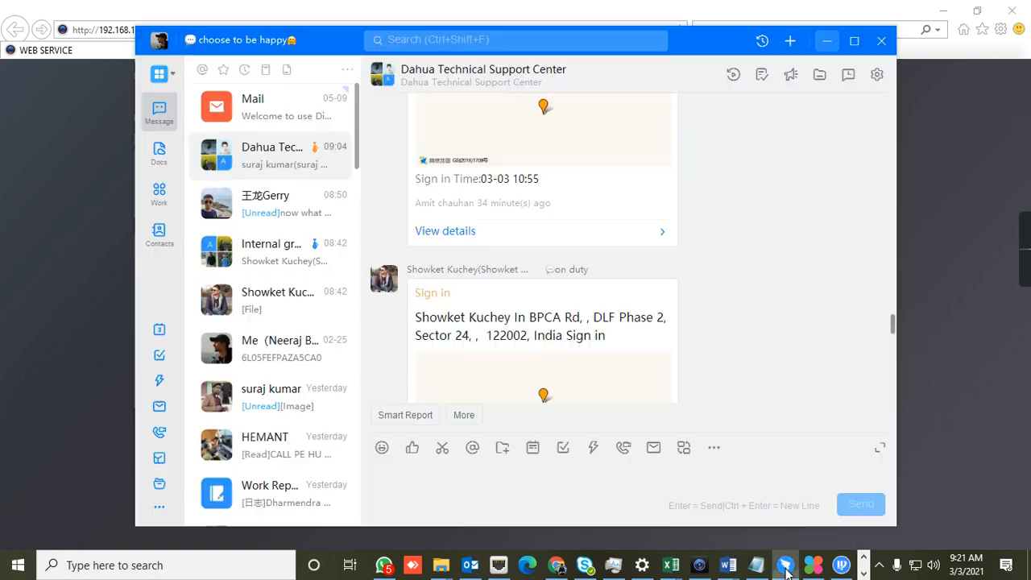
click(818, 50)
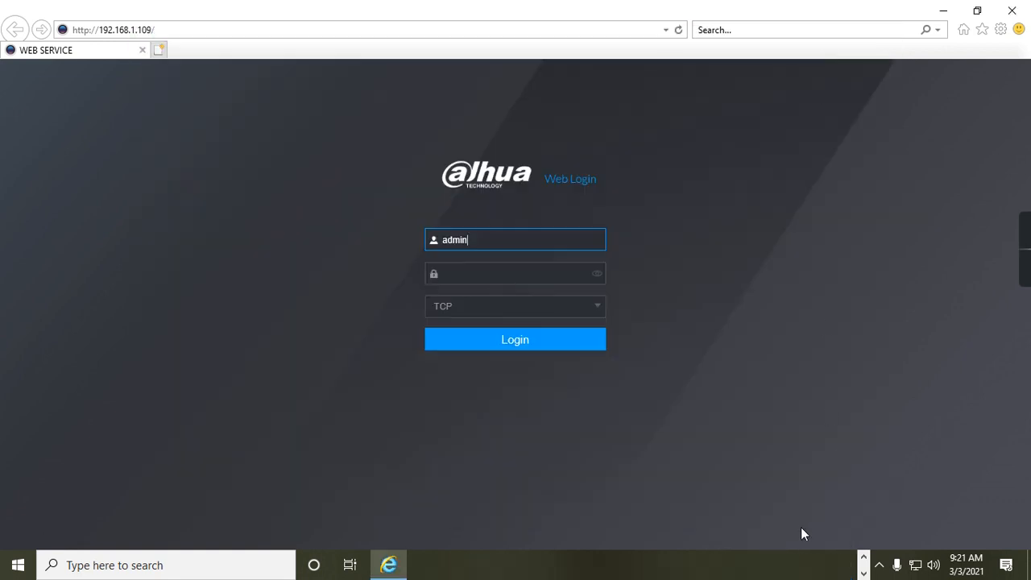
click(840, 565)
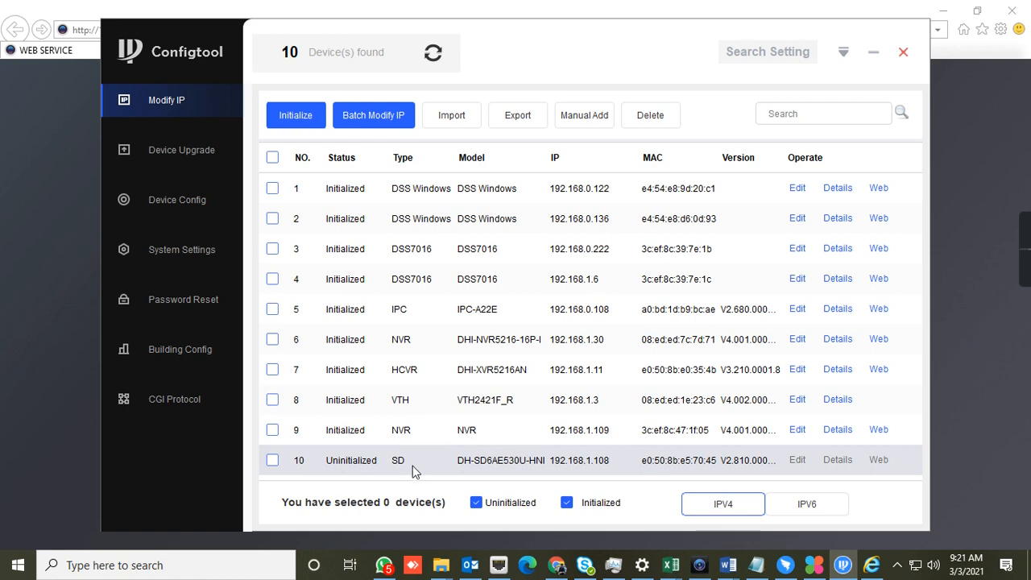
click(873, 52)
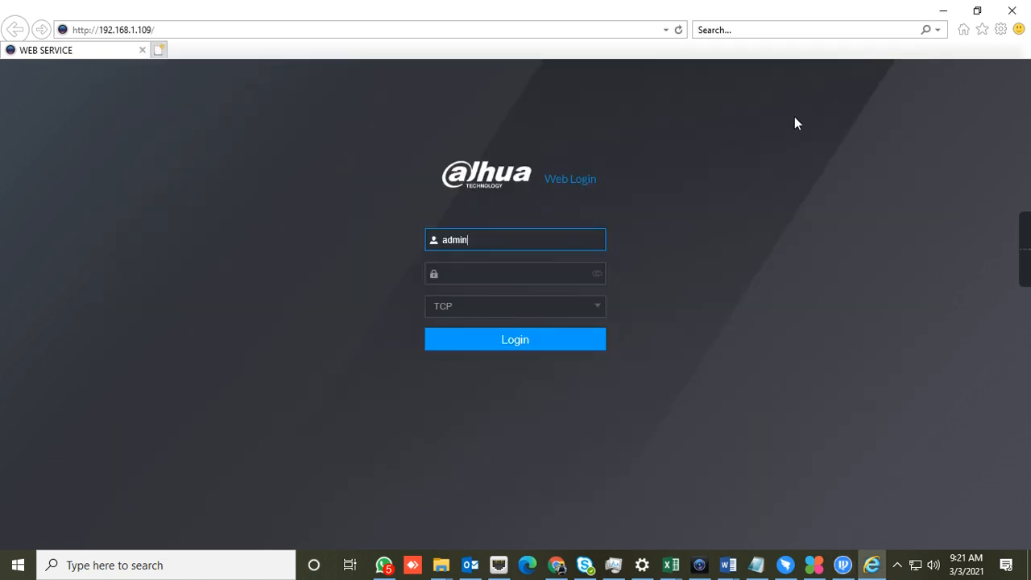
Log in to the NVR's web interface as admin by entering the account password
click(488, 273)
text(admi)
key(BackSpace)
key(BackSpace)
key(BackSpace)
key(BackSpace)
text(admin1234)
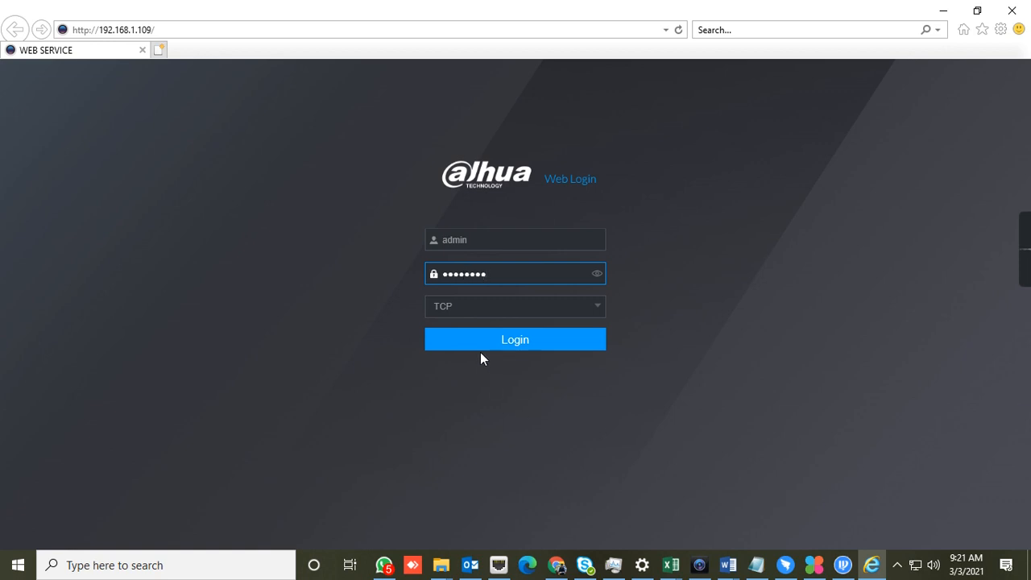
click(480, 336)
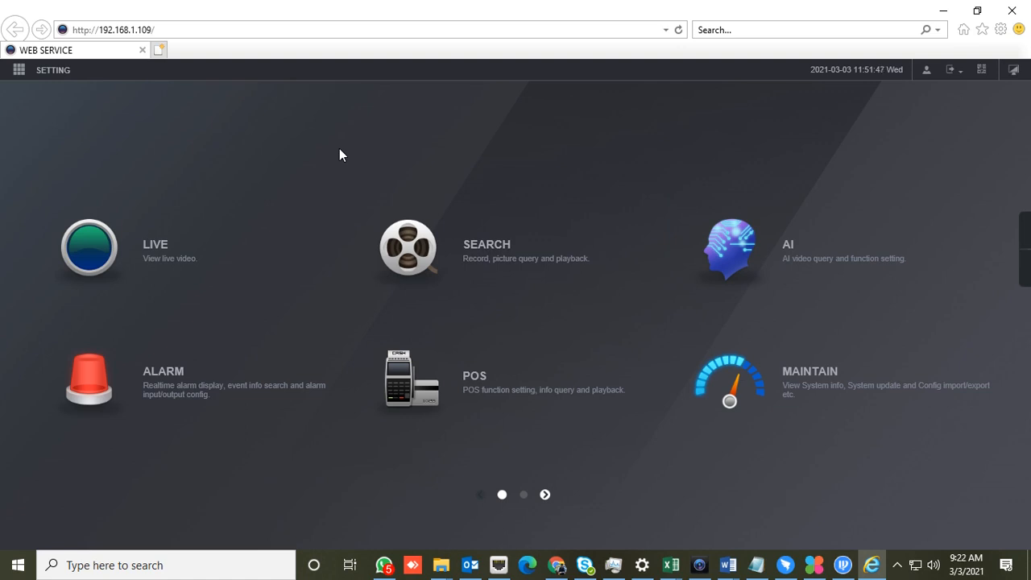
Test the availability of NIC Bonding1's static IP address in the TCP/IP network settings, and confirm and close the settings
click(28, 75)
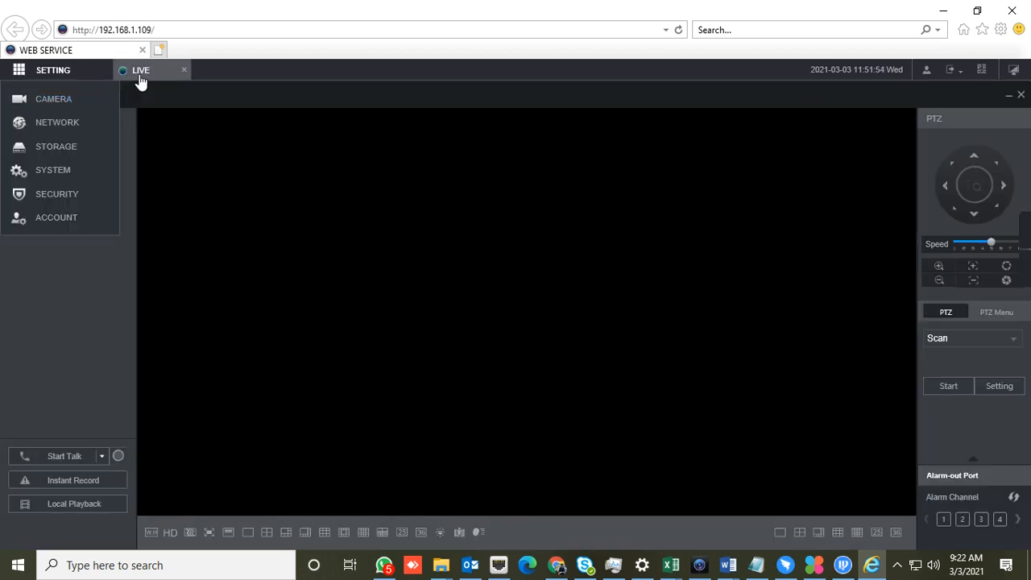
click(17, 75)
click(46, 123)
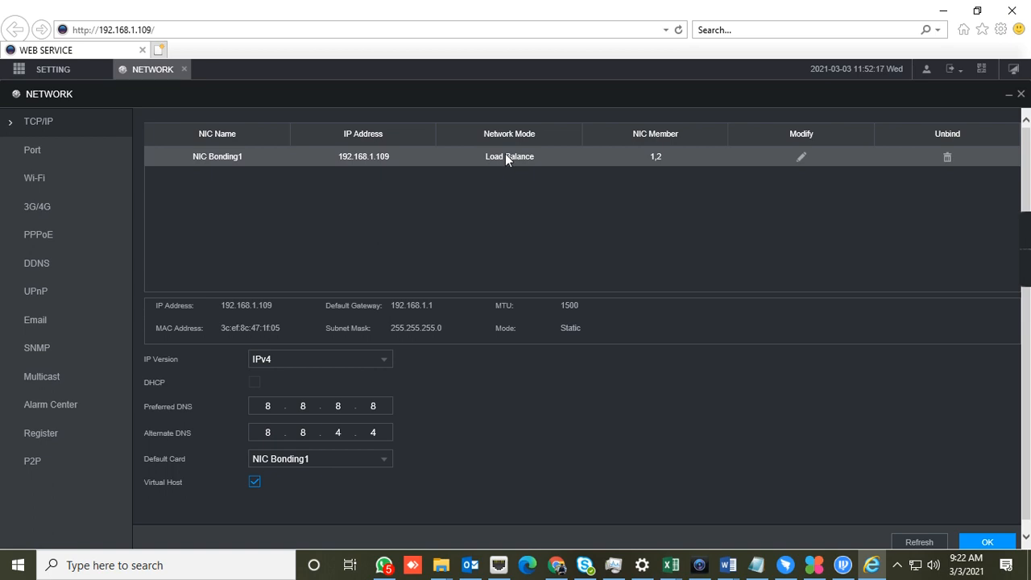
click(800, 157)
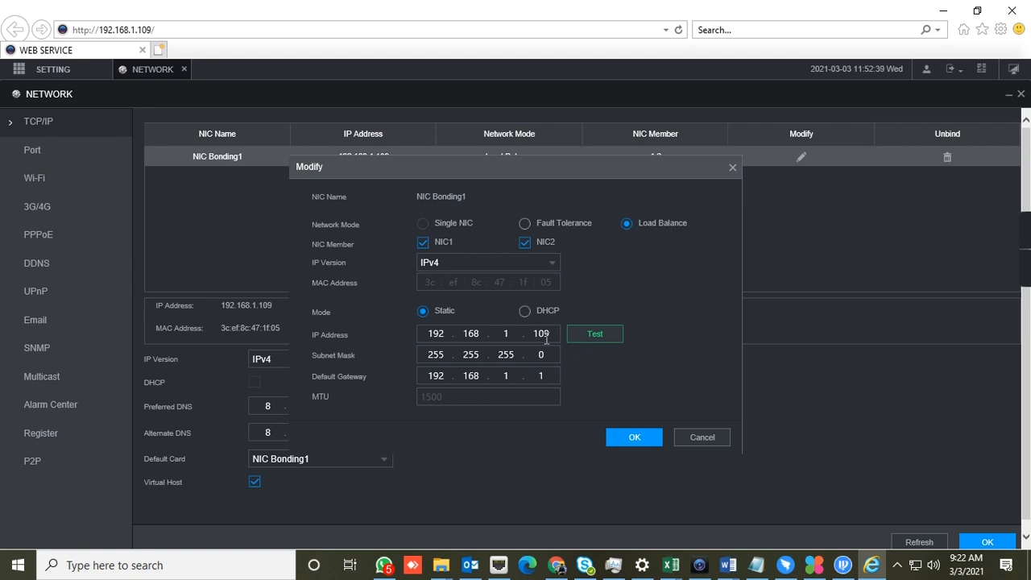
click(550, 334)
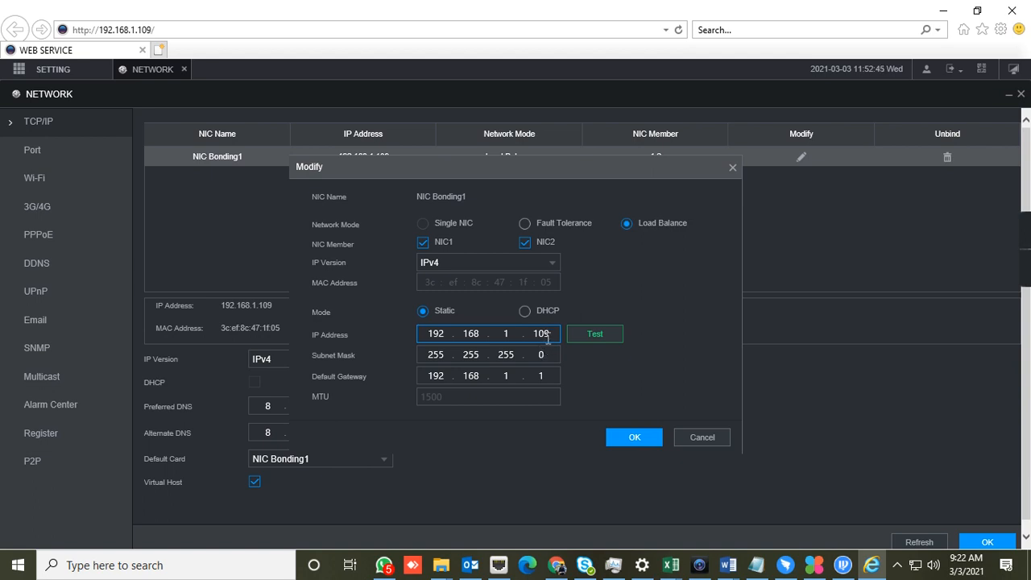
click(589, 333)
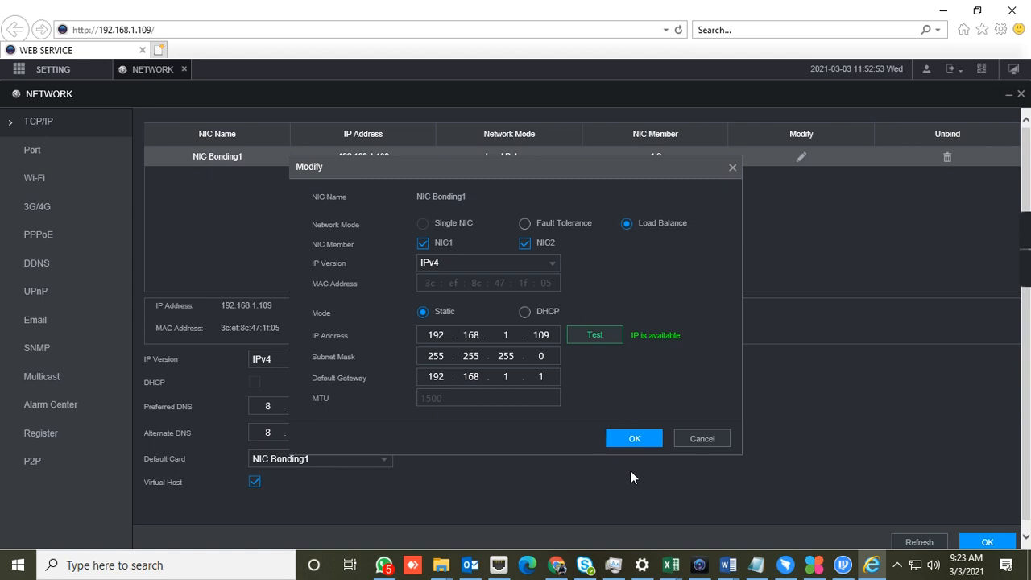
click(732, 169)
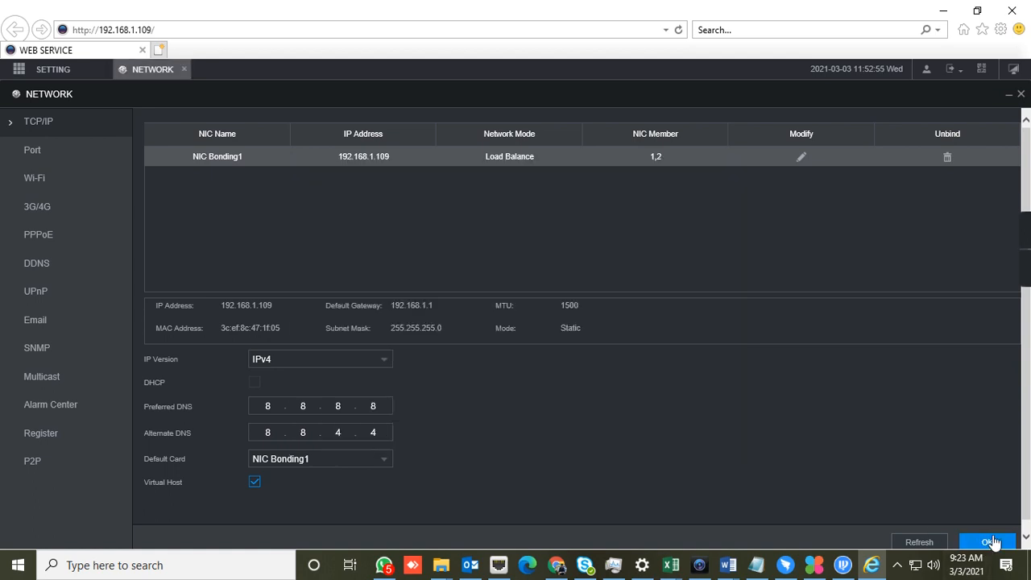
click(991, 542)
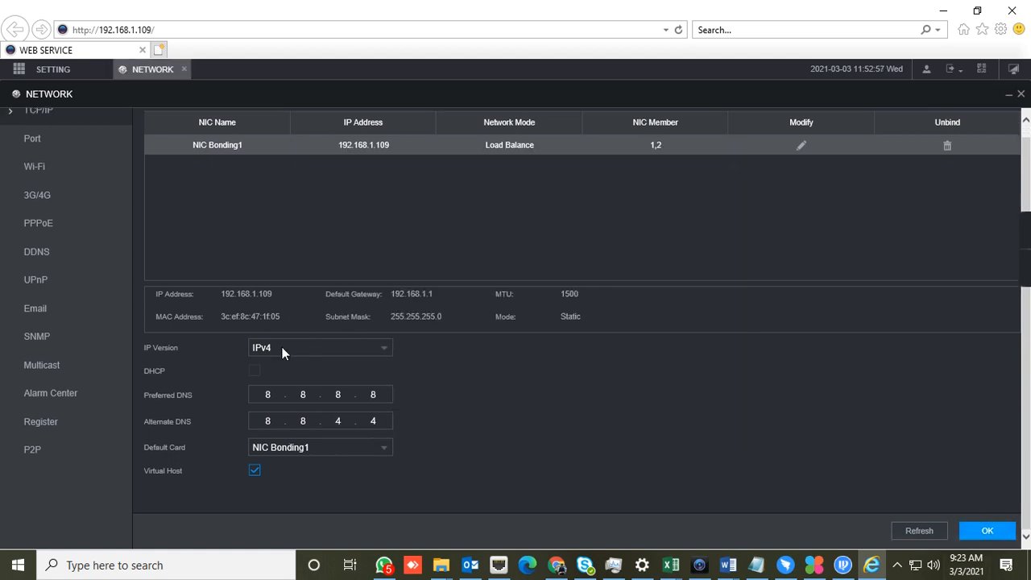
click(184, 69)
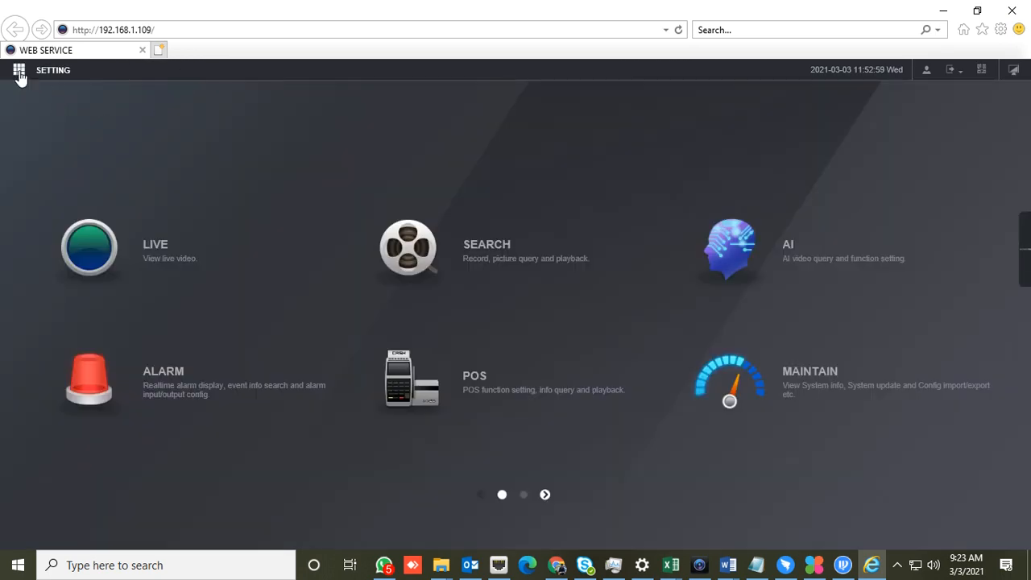
Search the camera list for uninitialized devices and start initializing the DH-SD6AE530U-HNI camera with the local password and email
click(18, 70)
click(54, 100)
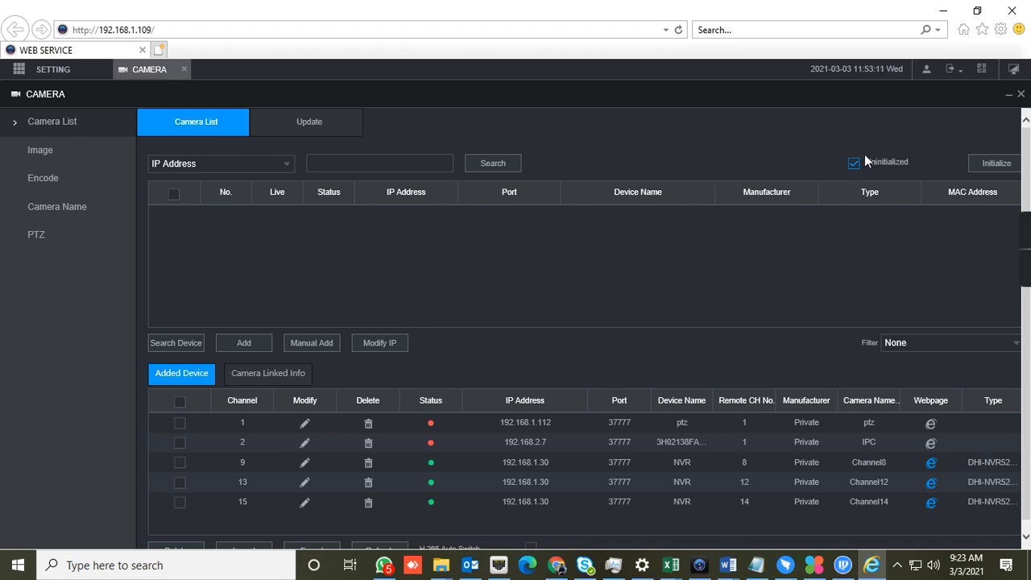
click(177, 343)
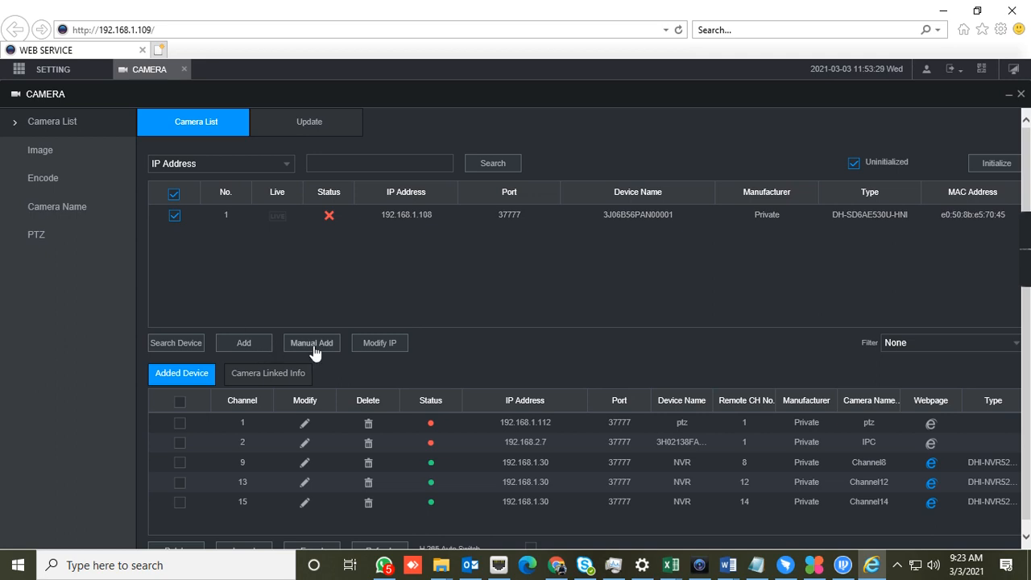
click(997, 163)
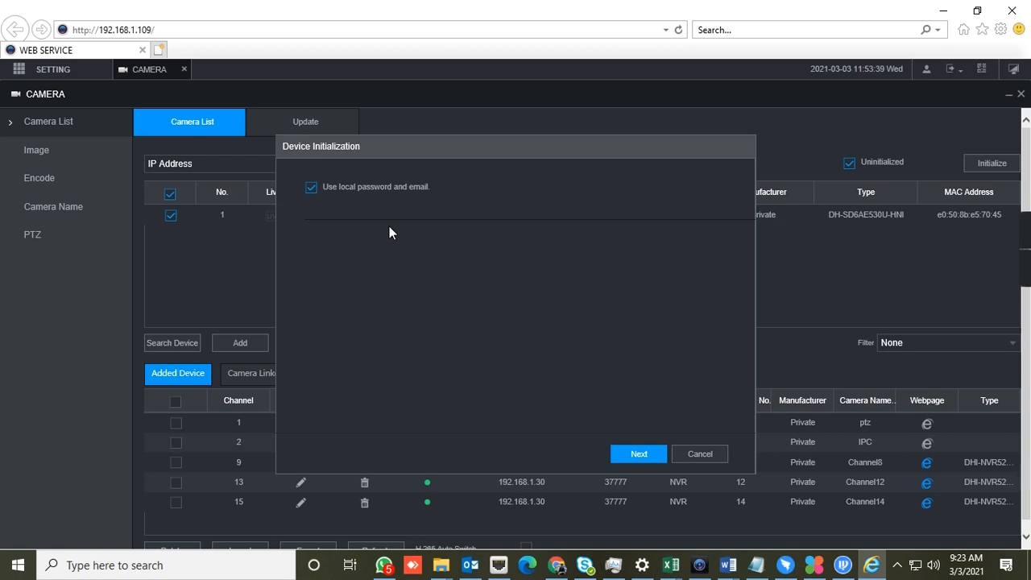
click(636, 453)
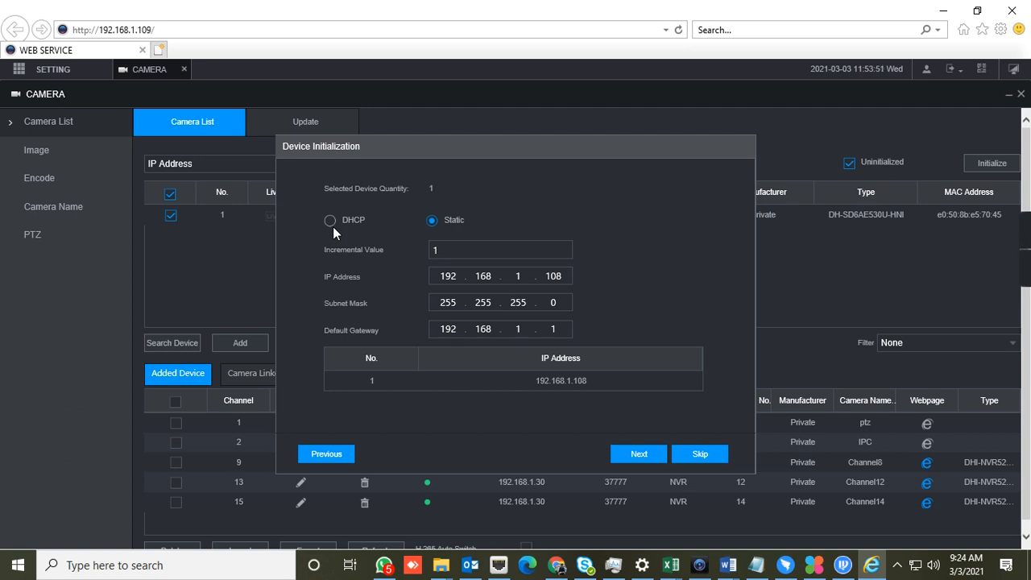
Set the camera's static IP address to 192.168.1.112, checking the addresses in use in ConfigTool
click(560, 276)
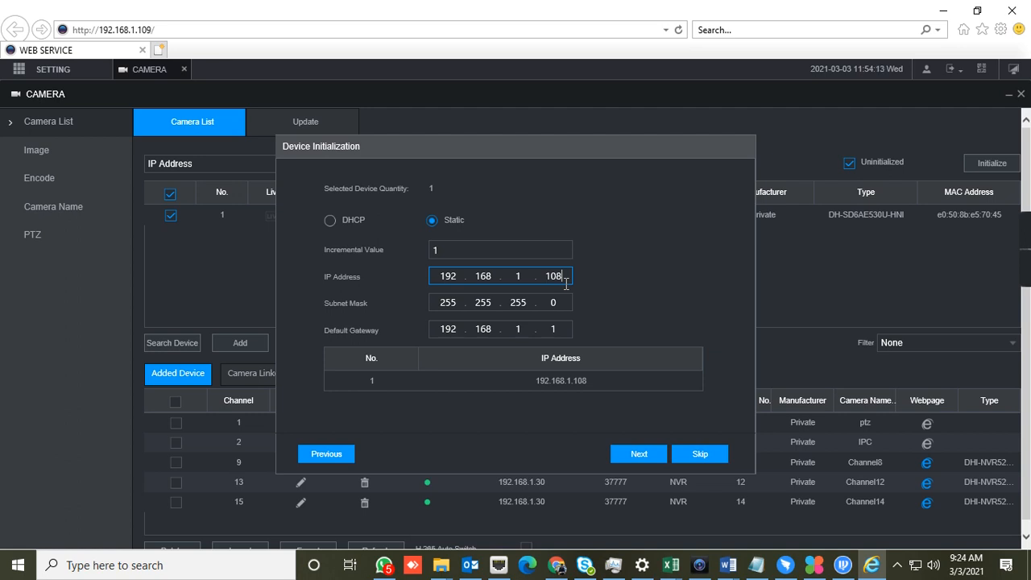
key(BackSpace)
key(BackSpace)
text(1)
key(BackSpace)
click(842, 565)
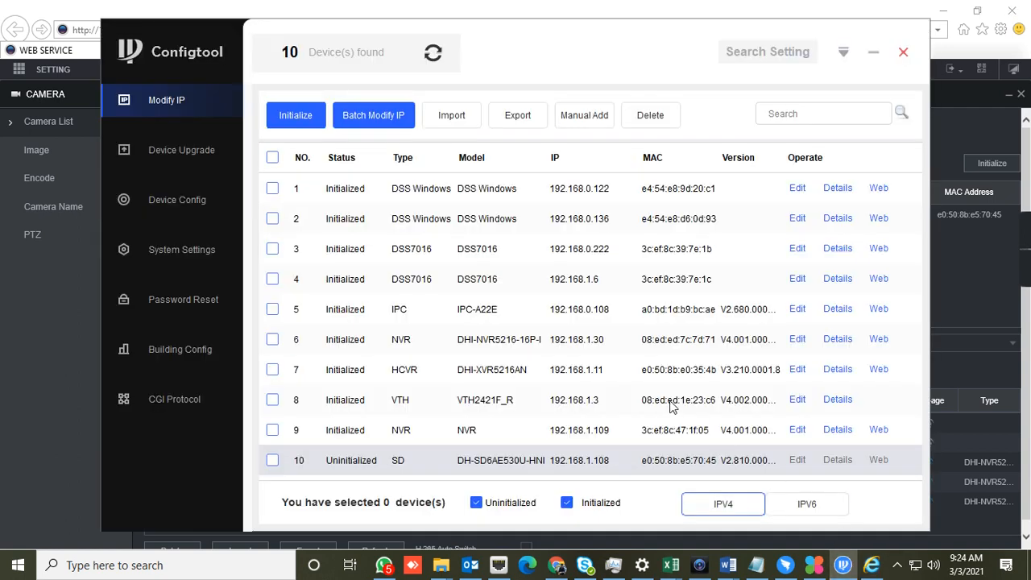
click(873, 51)
text(12)
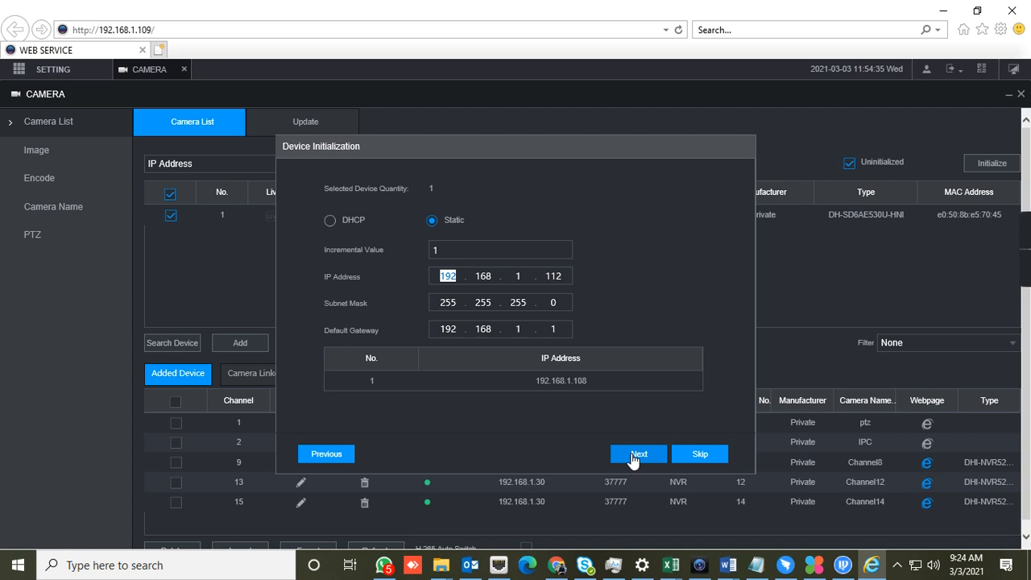
Finish the device initialization with the entered network settings and agree to continue modifying the IP address despite the duplicate
click(491, 245)
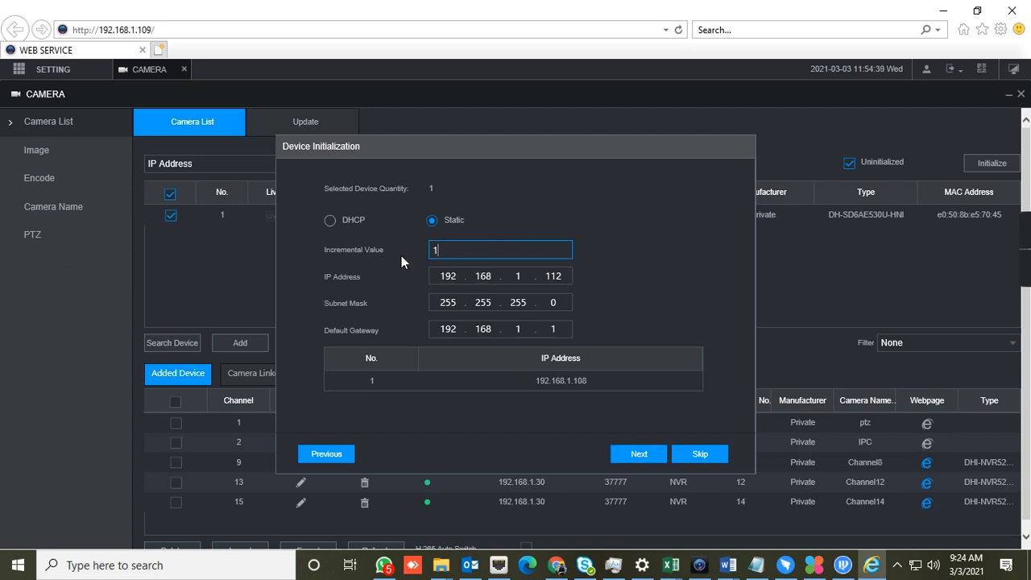
click(648, 461)
click(698, 461)
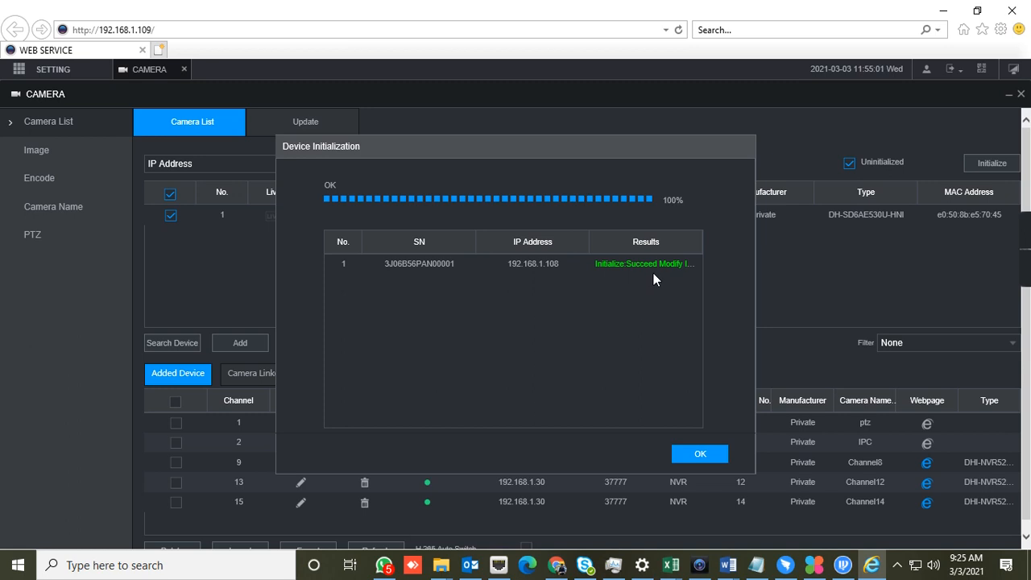
click(716, 456)
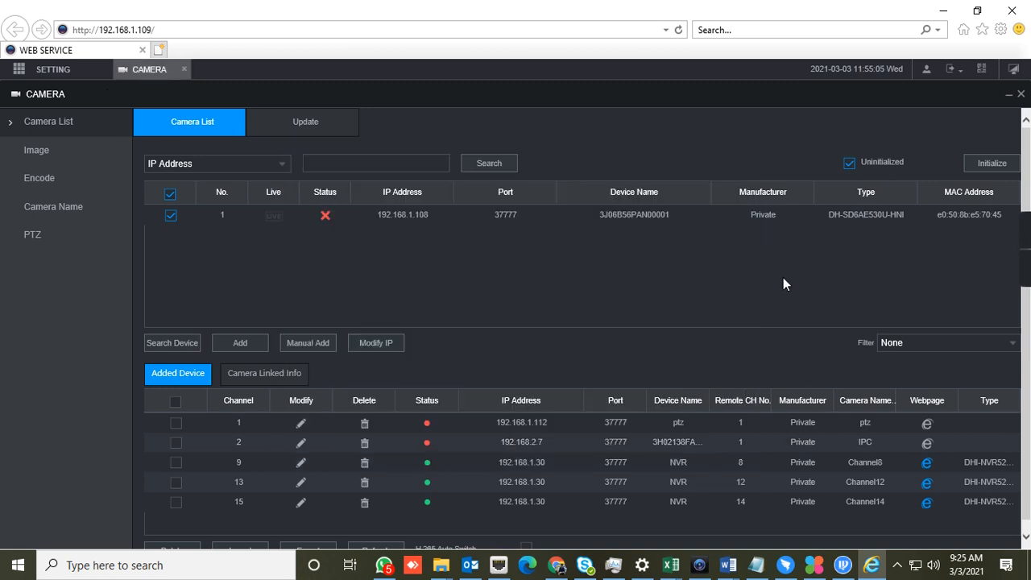
click(186, 344)
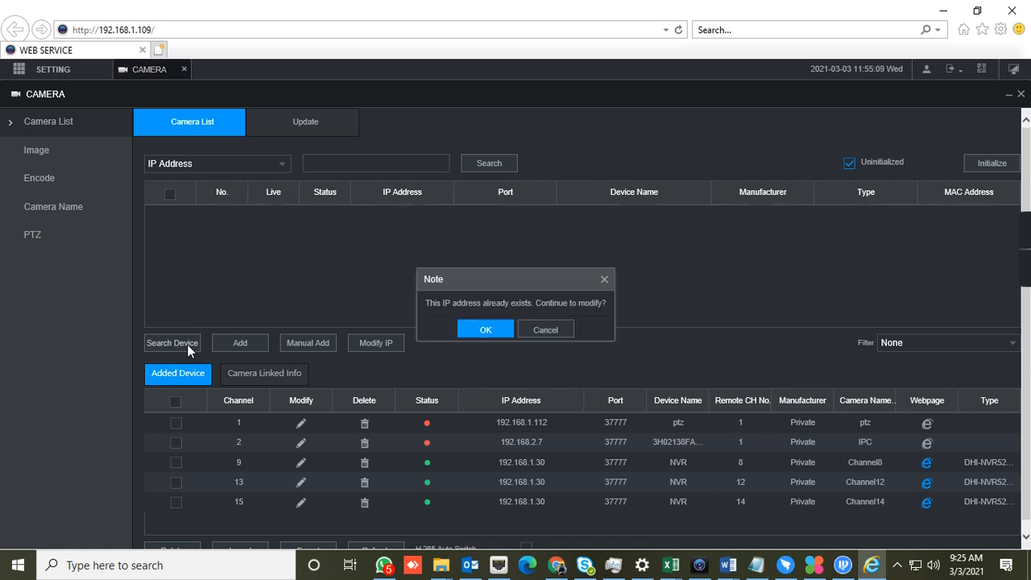
click(486, 331)
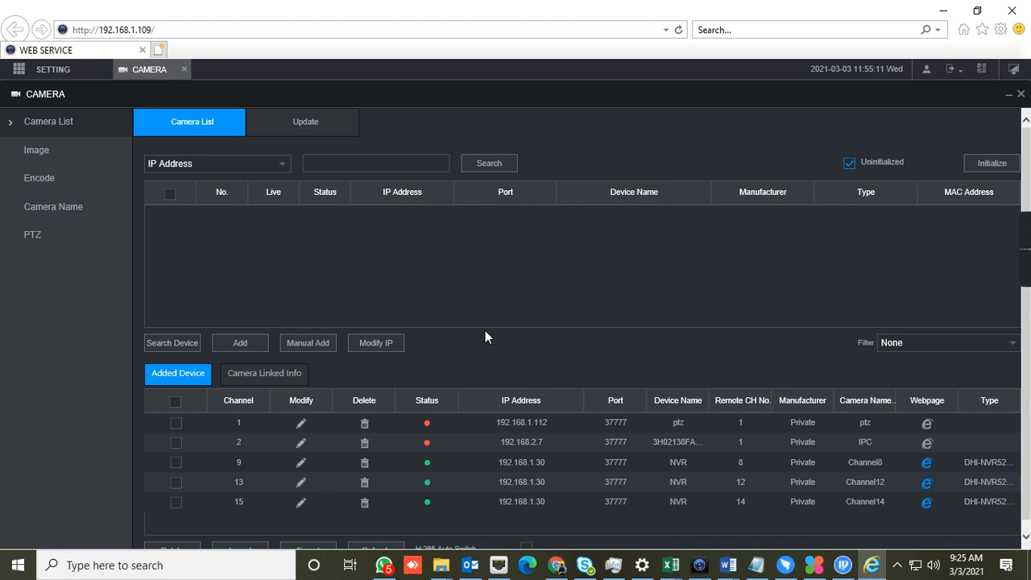
Turn off the Uninitialized filter, search for devices again, and delete the offline ptz device from channel 1
click(852, 162)
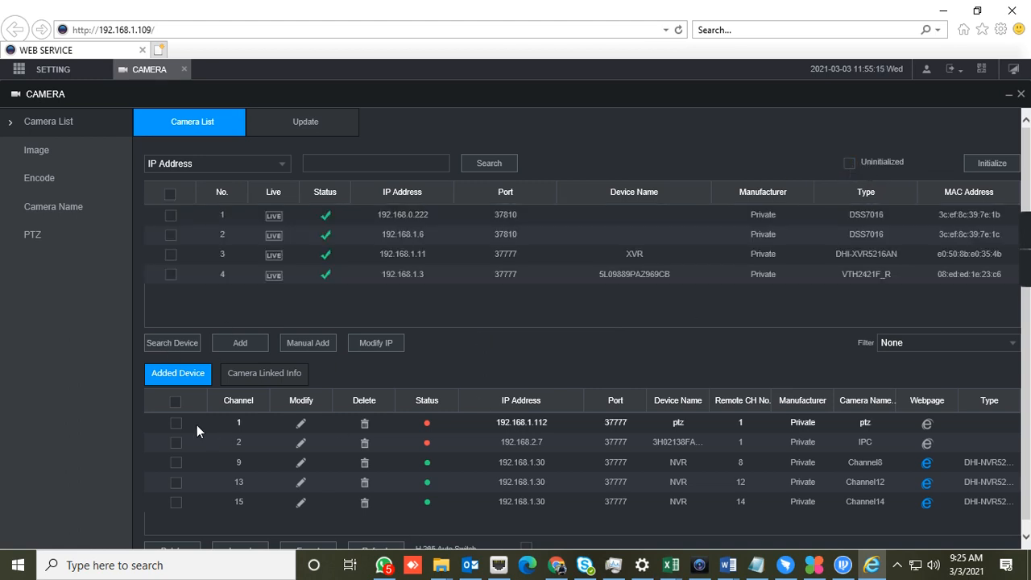
click(190, 350)
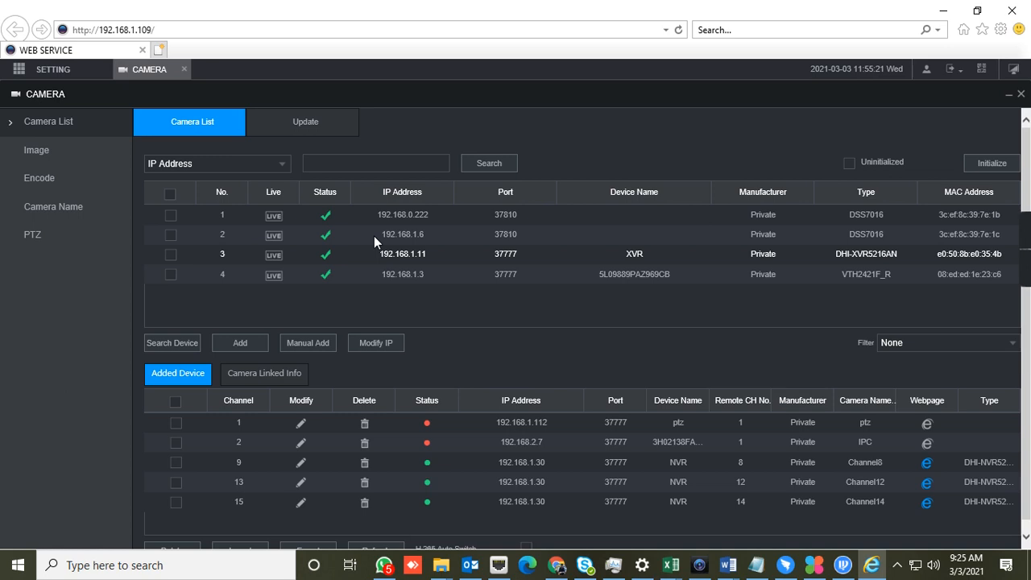
click(182, 347)
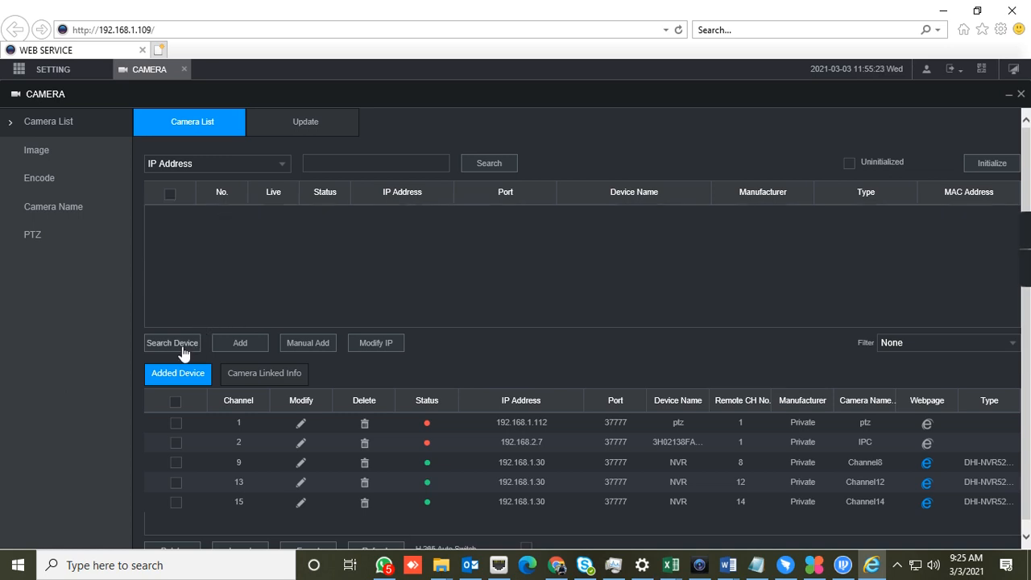
click(364, 423)
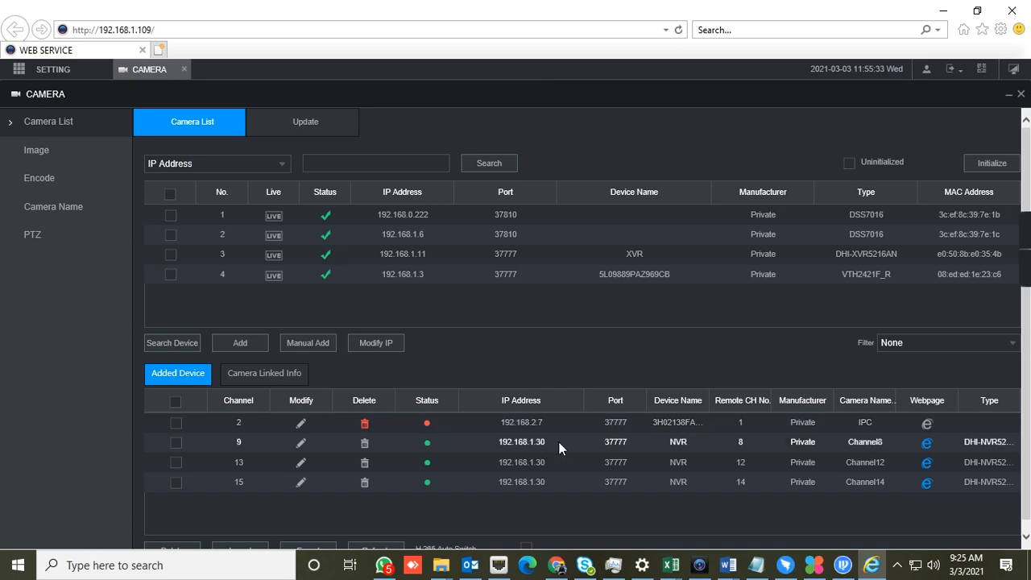
Search for the DH-SD6AE530U-HNI camera at 192.168.1.112, add it to the NVR, and refresh the added devices
click(184, 346)
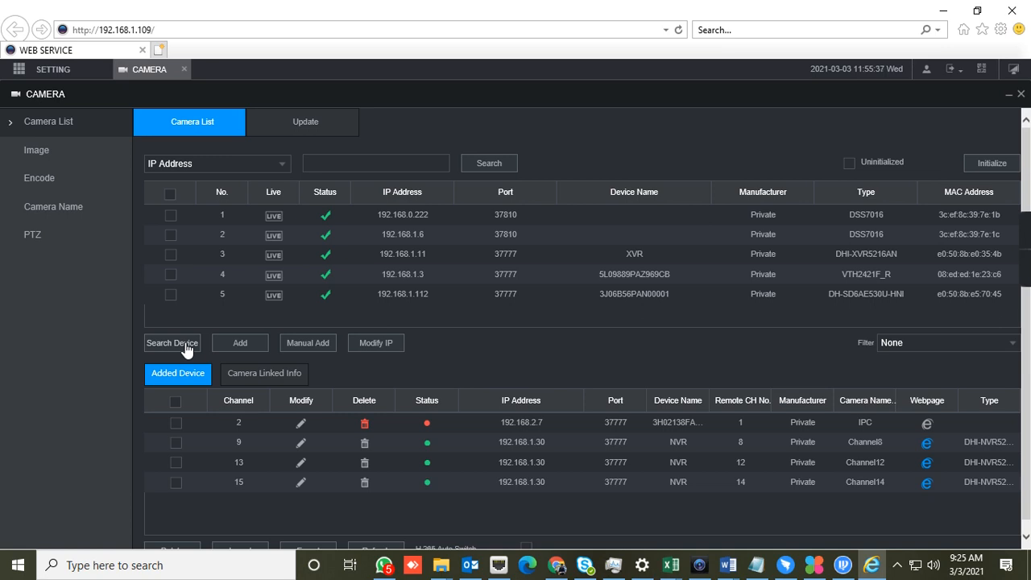
click(184, 346)
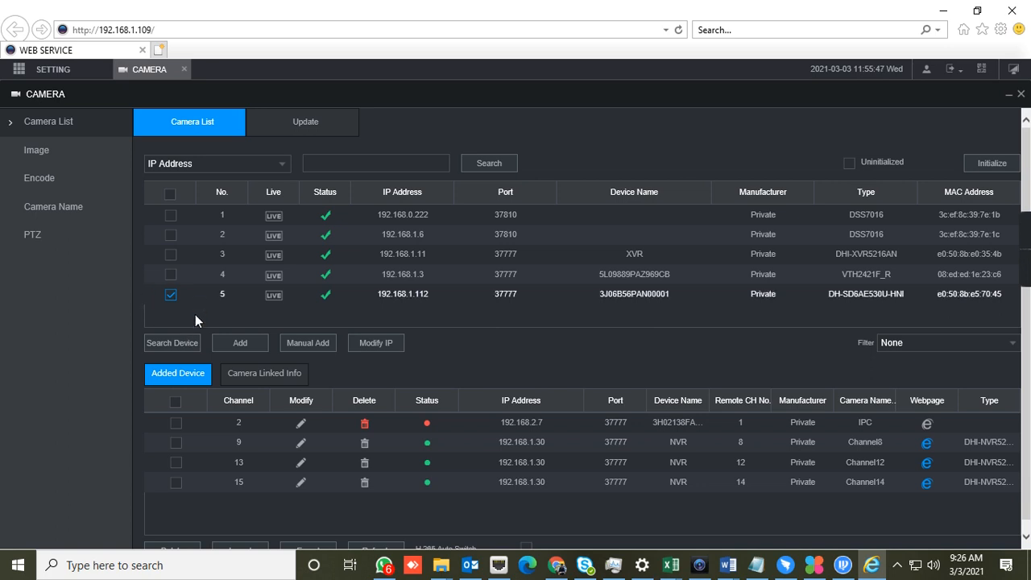
click(251, 346)
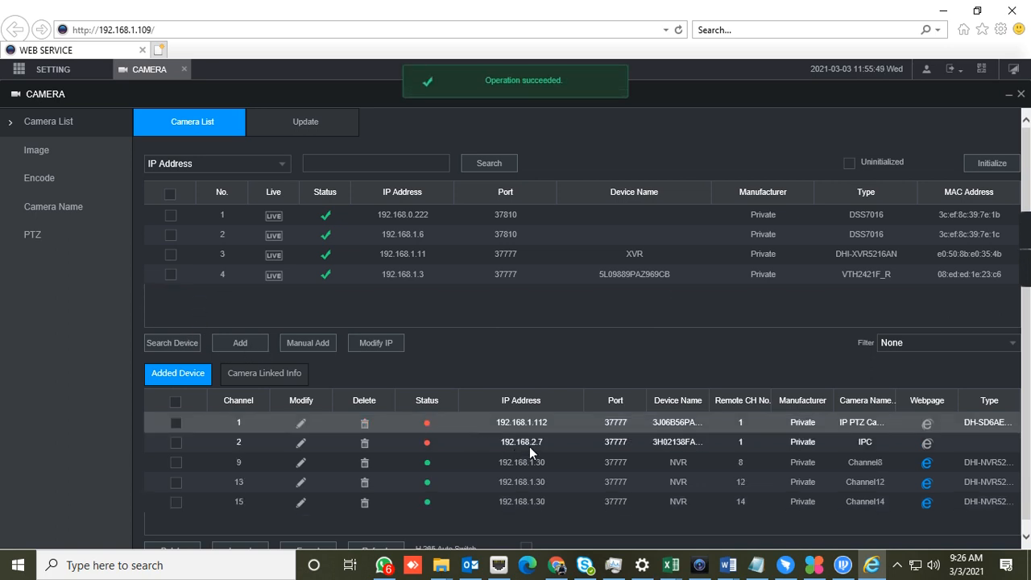
scroll(529, 447, down, 1)
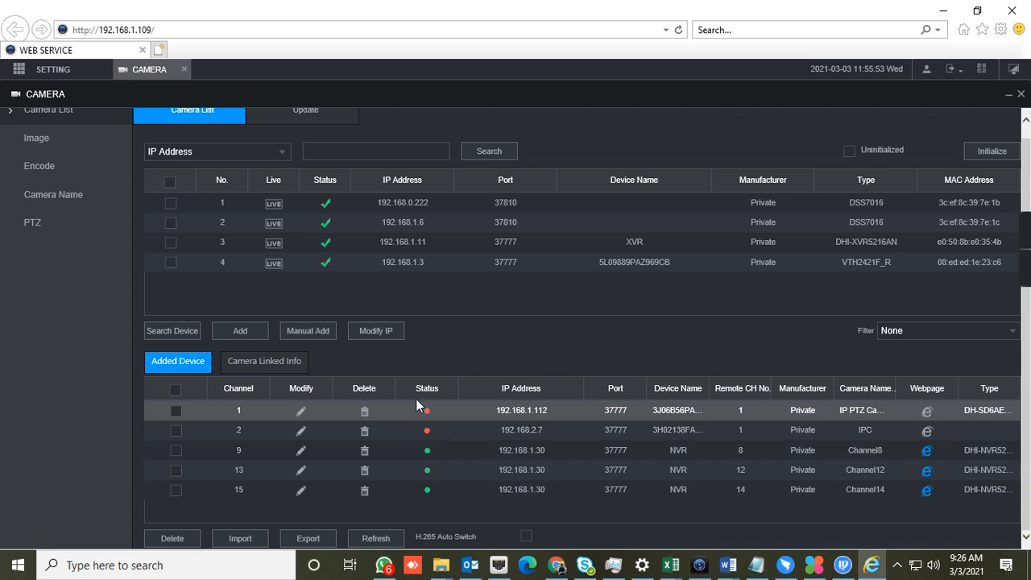
click(374, 537)
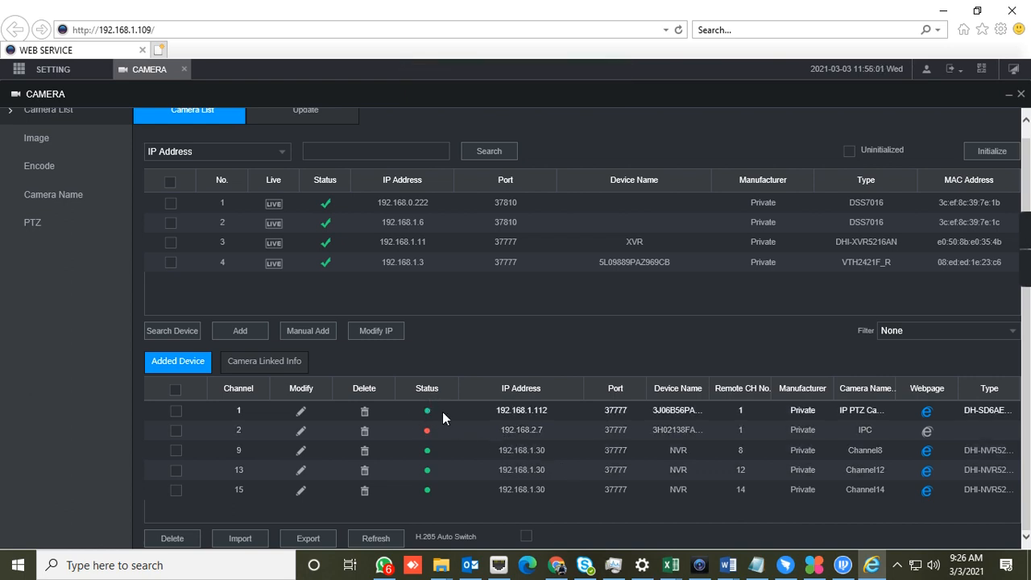
Leave the camera settings and view the live video of D1 IP PTZ Camera
click(185, 69)
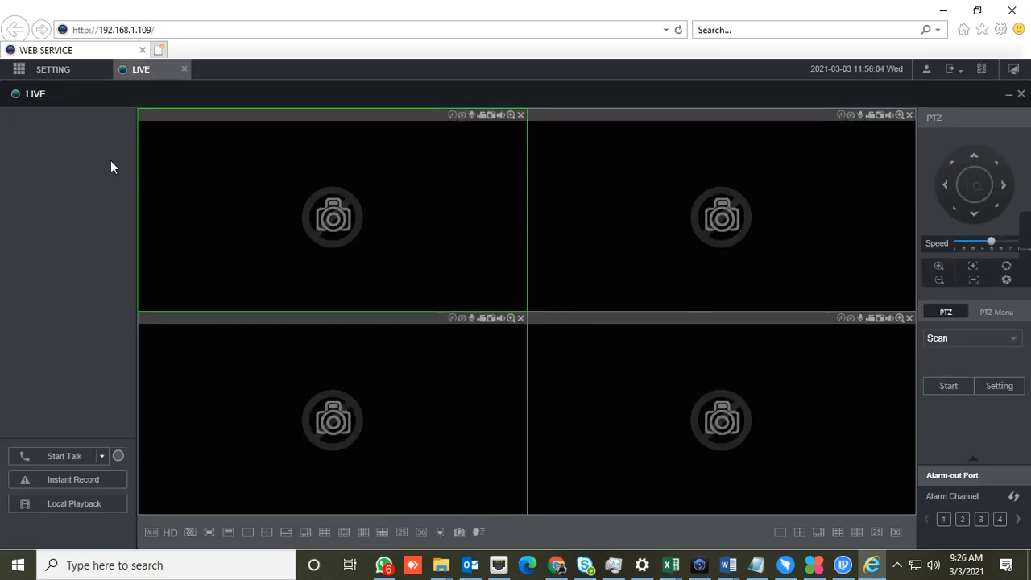
double_click(69, 127)
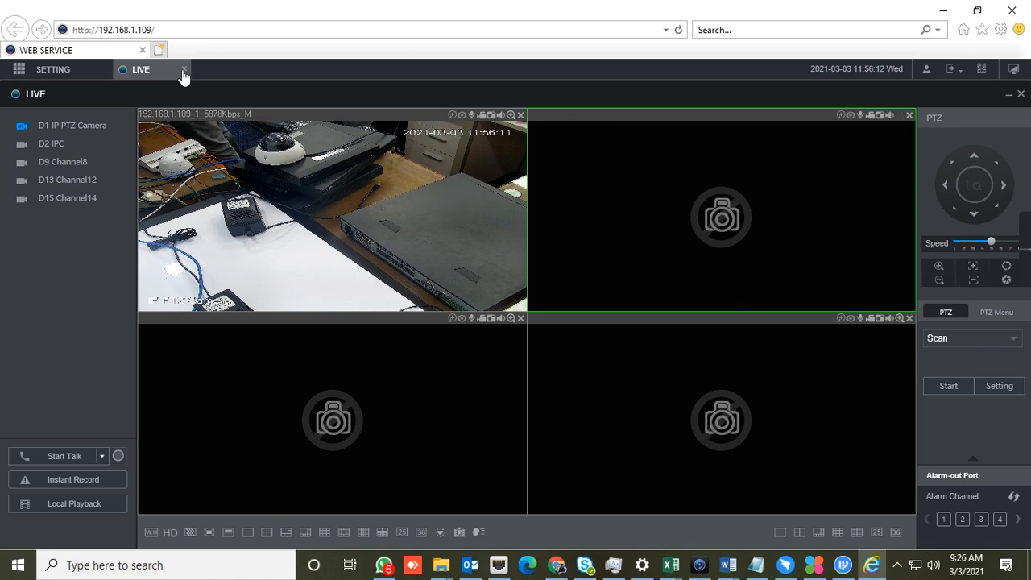
click(184, 70)
scroll(758, 369, down, 1)
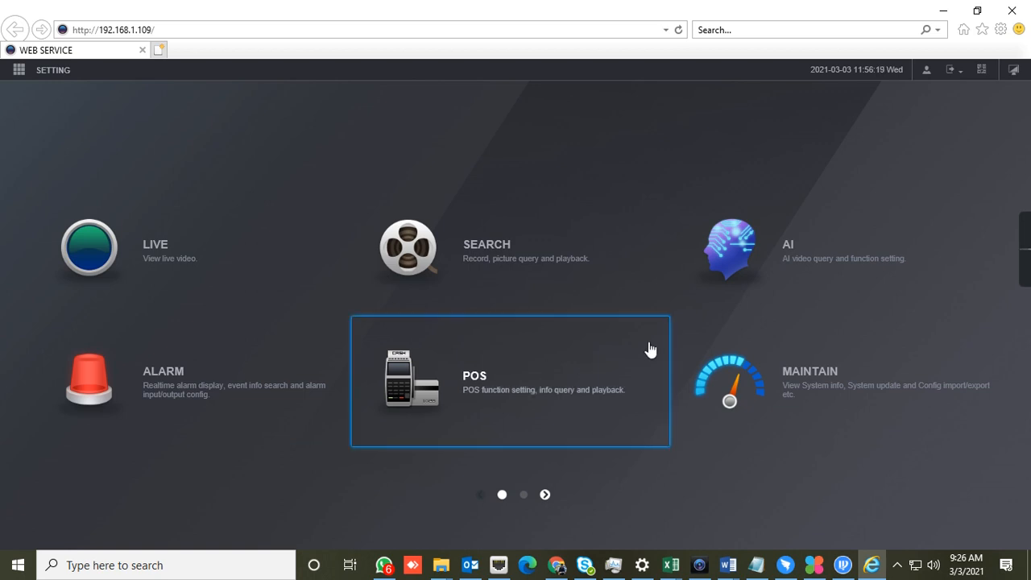
mouse_move(1020, 251)
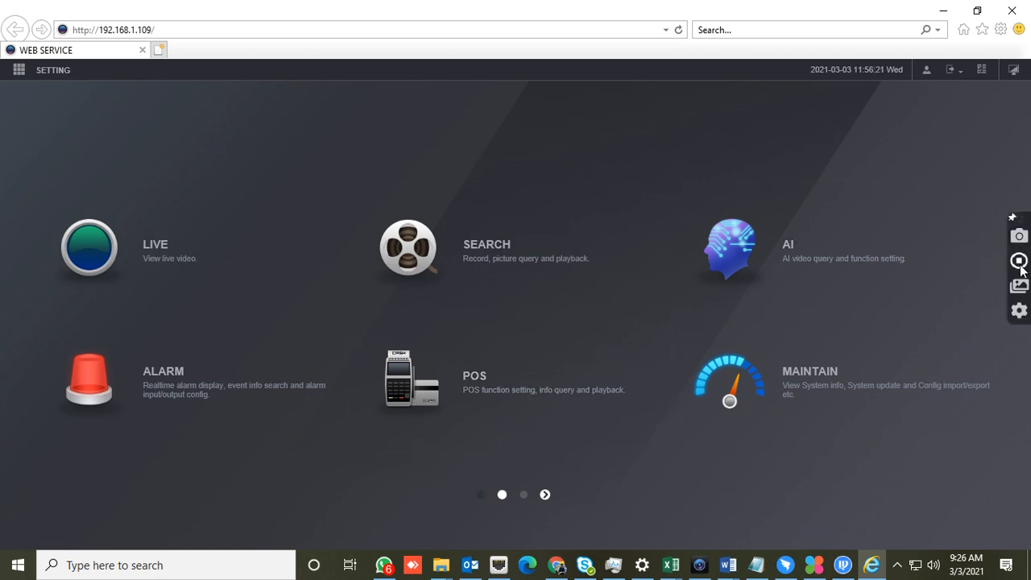